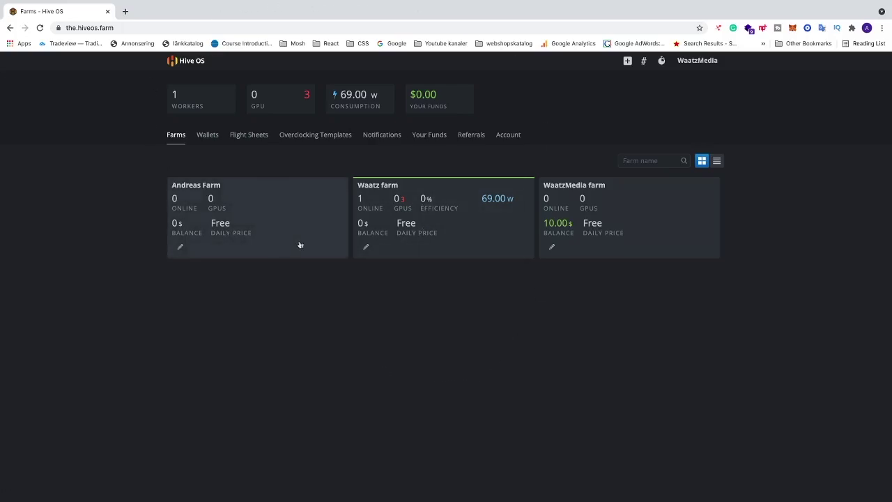
# Go to the Waatz farm's Flight Sheets and choose ETH as the new sheet's coin.
pyautogui.click(439, 200)
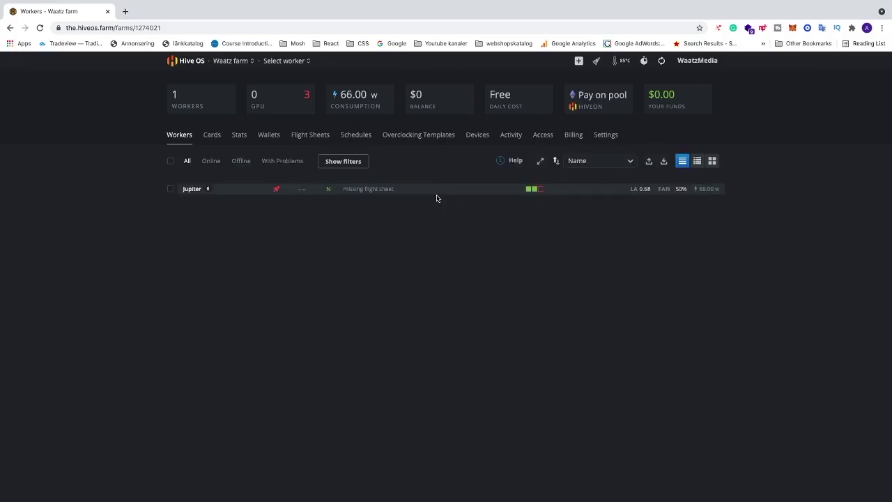
pyautogui.click(308, 137)
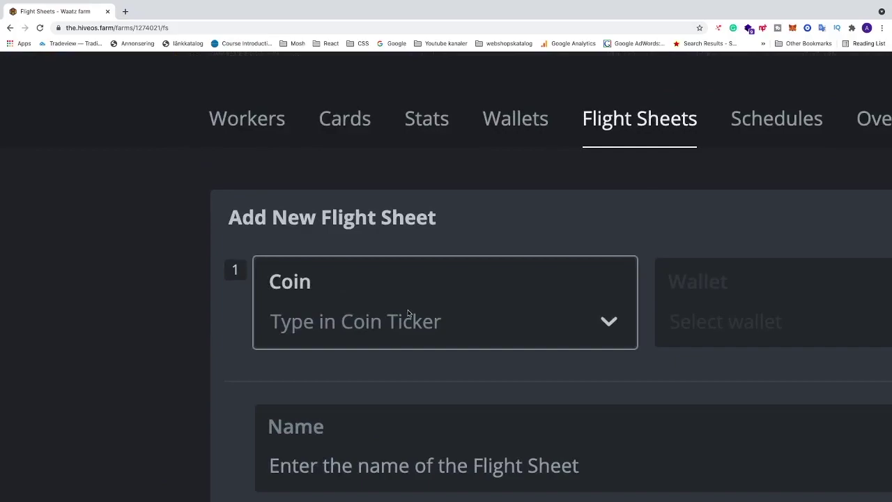
pyautogui.click(573, 320)
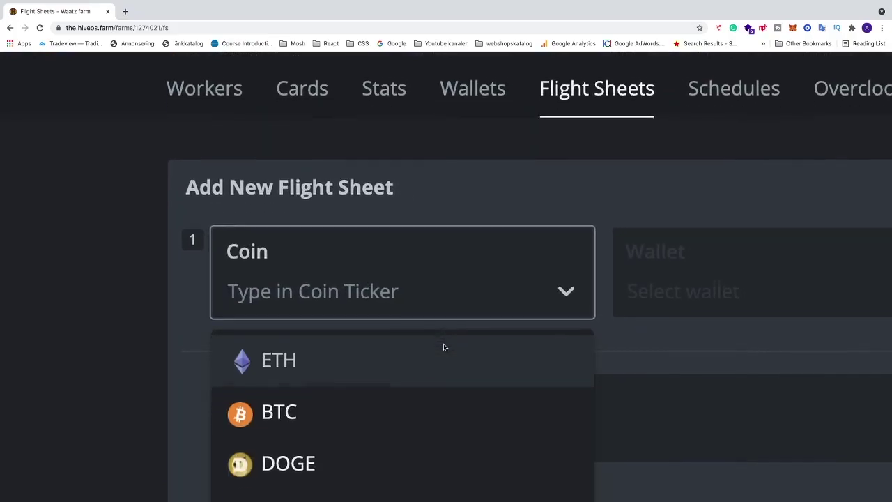
pyautogui.click(291, 348)
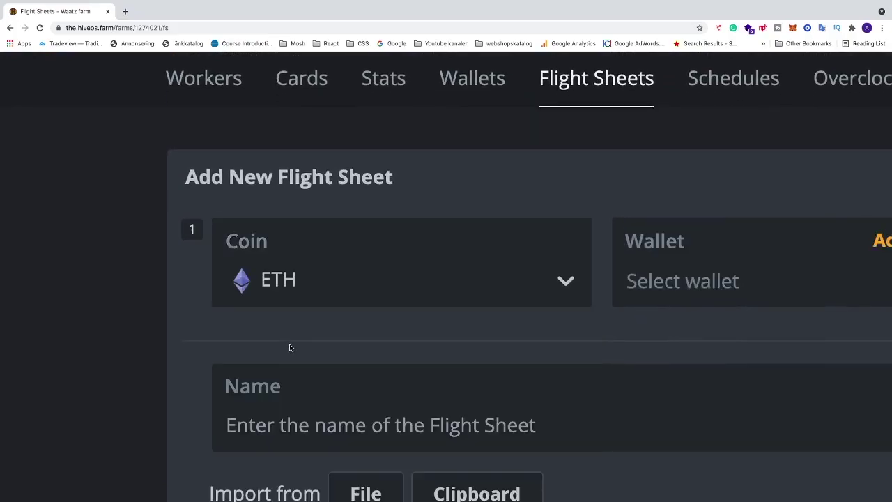
pyautogui.hscroll(10, 290, 347)
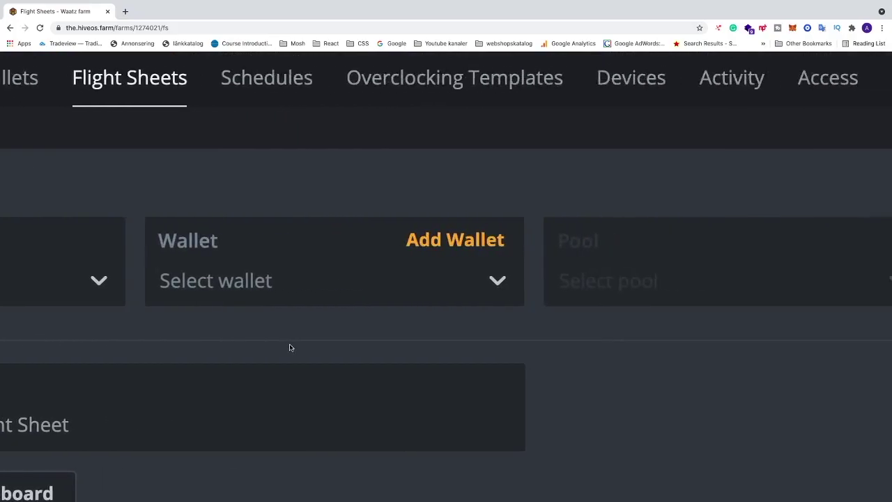
# Select the Binance wallet and browse the pool list for ethermine.
pyautogui.click(427, 285)
pyautogui.click(165, 352)
pyautogui.hscroll(5, 194, 355)
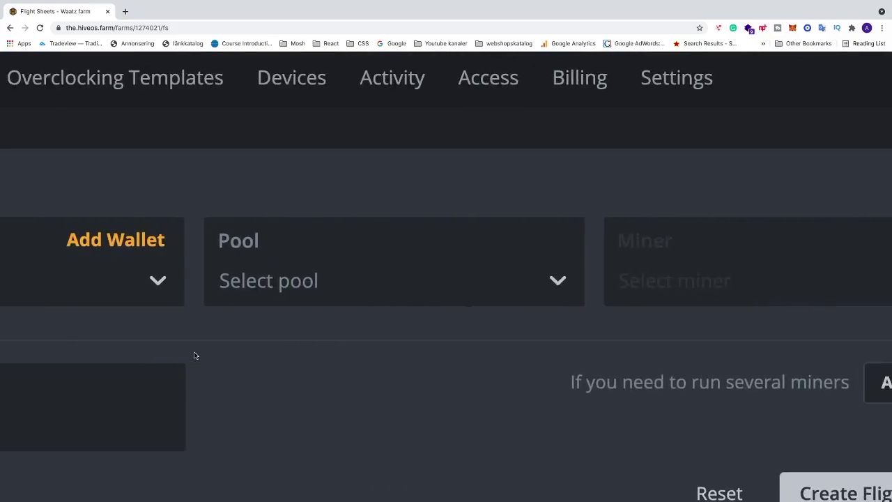
pyautogui.click(559, 281)
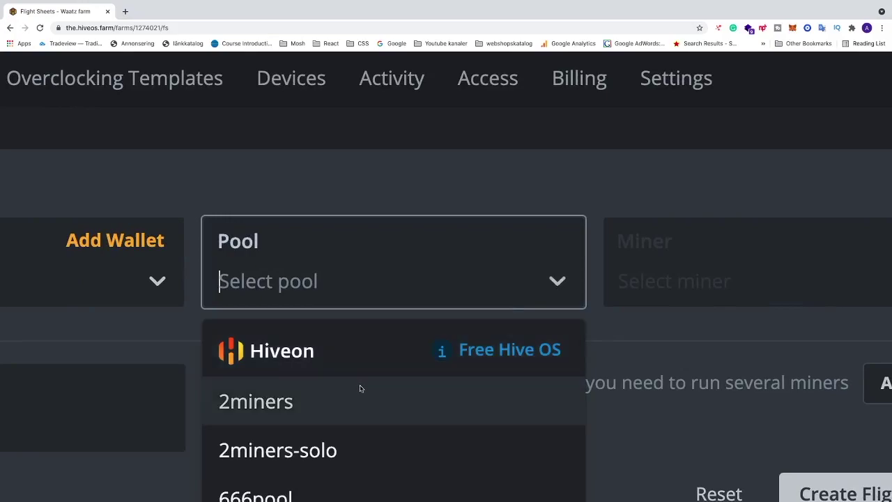
pyautogui.scroll(-10, 360, 388)
pyautogui.scroll(-8, 360, 391)
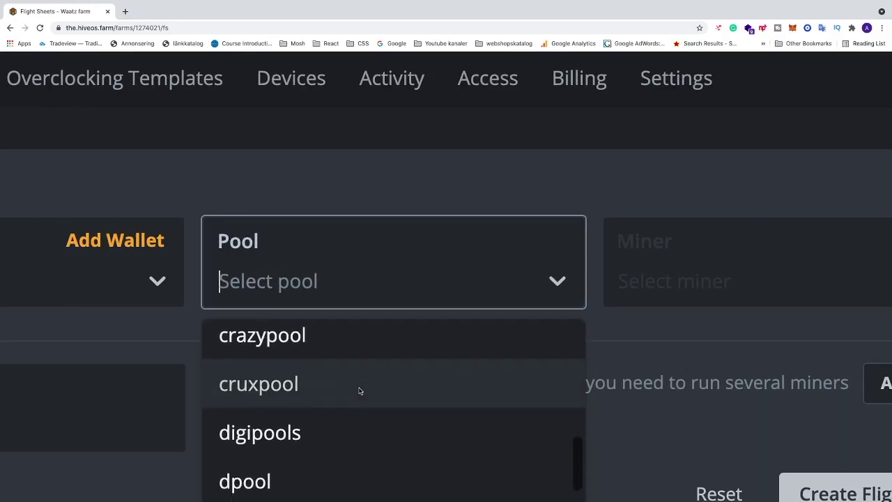
pyautogui.scroll(1, 360, 391)
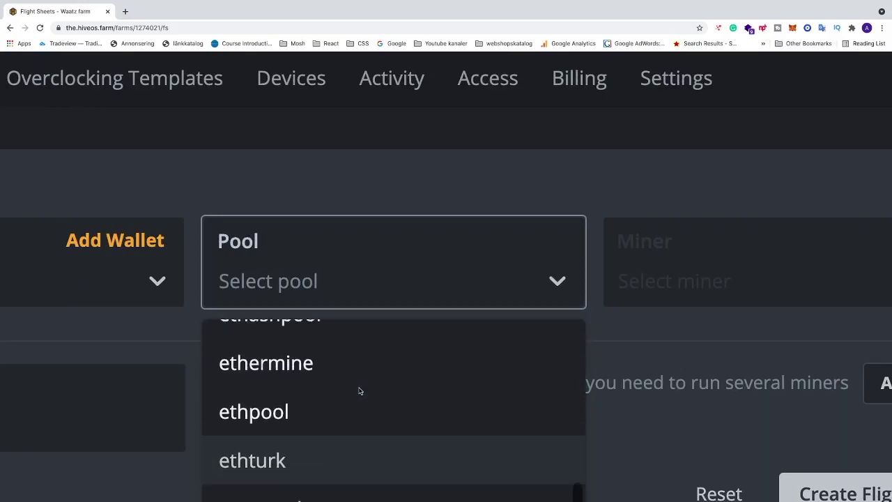
# Choose ethermine as the pool with its EU server and apply the choice.
pyautogui.click(286, 385)
pyautogui.hscroll(-5, 351, 368)
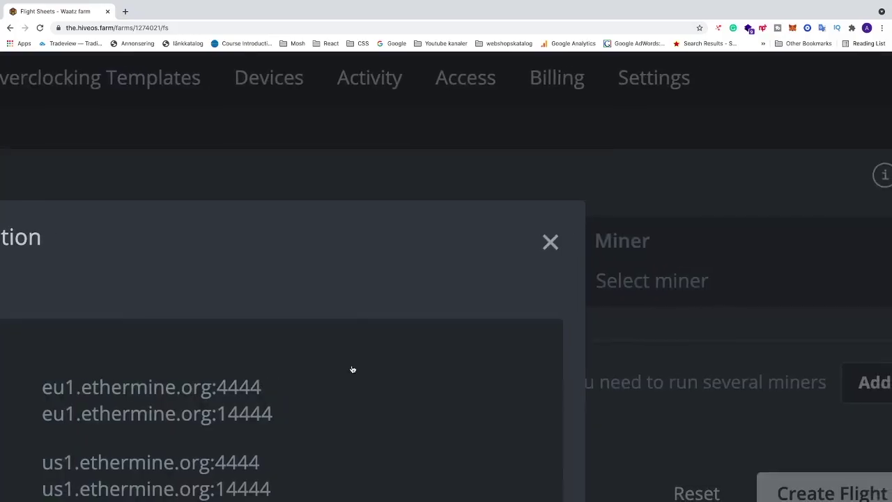
pyautogui.scroll(-5, 361, 368)
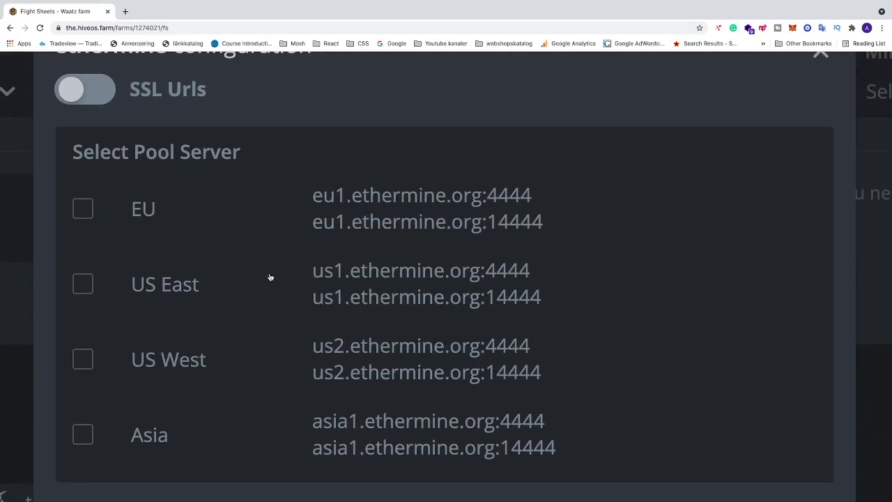
pyautogui.click(85, 213)
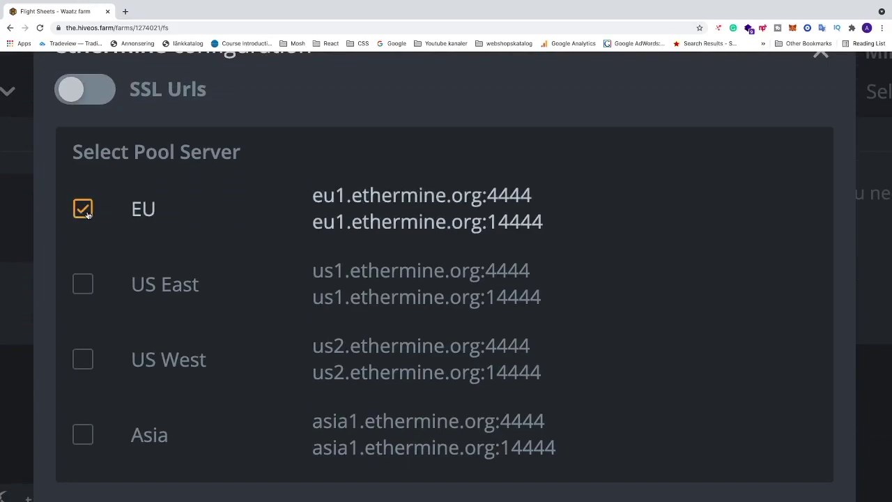
pyautogui.scroll(-1, 418, 334)
pyautogui.scroll(-4, 446, 345)
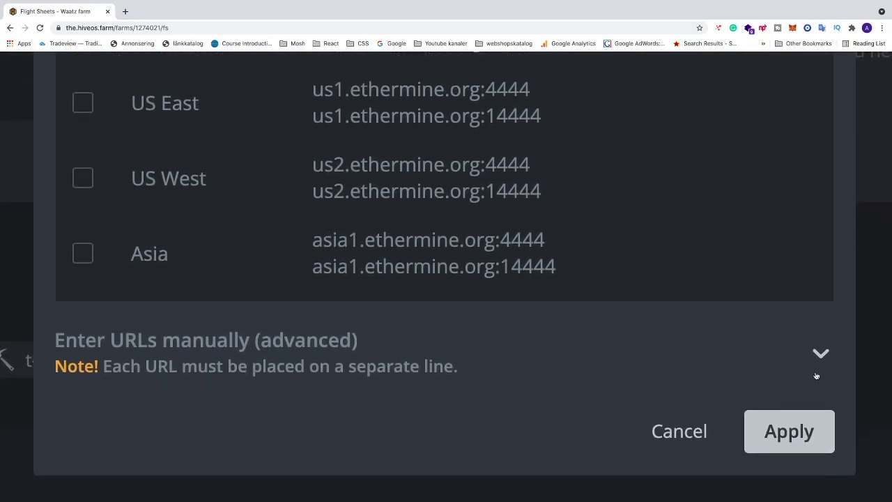
pyautogui.click(790, 432)
# Select NBMiner as the flight sheet's miner.
pyautogui.hotkey('ctrl', '-')
pyautogui.hotkey('ctrl', '-')
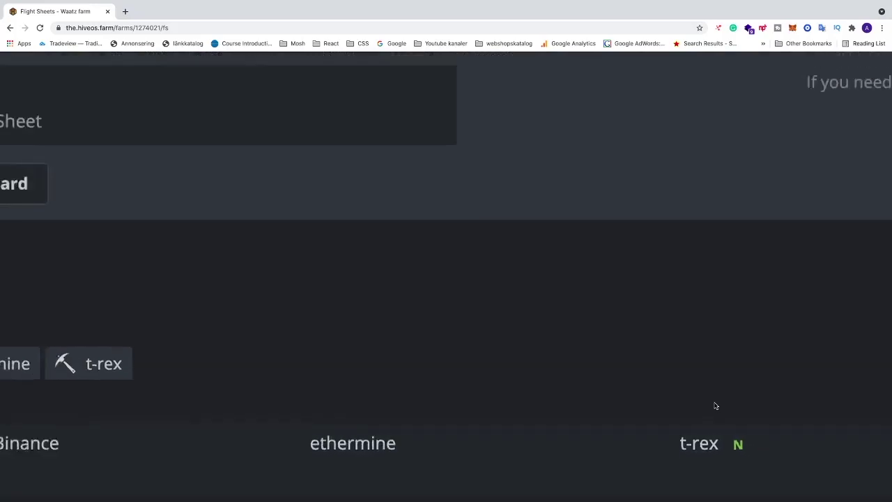
pyautogui.scroll(5, 680, 209)
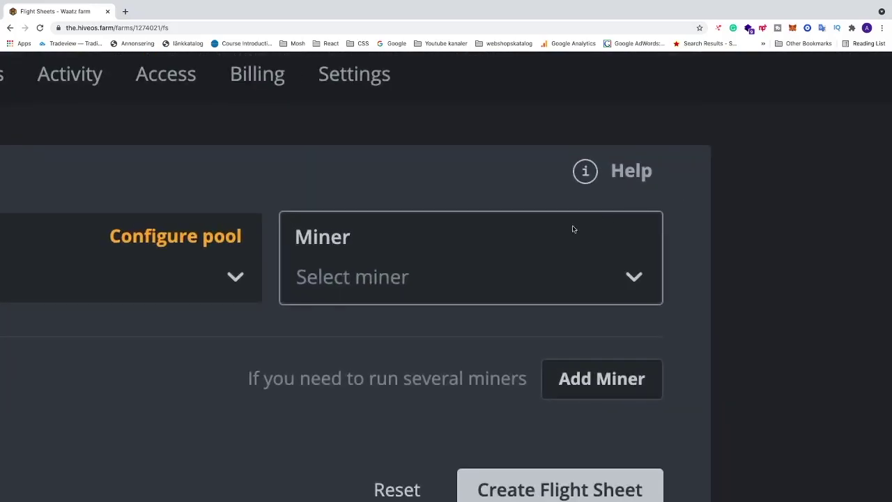
pyautogui.click(699, 203)
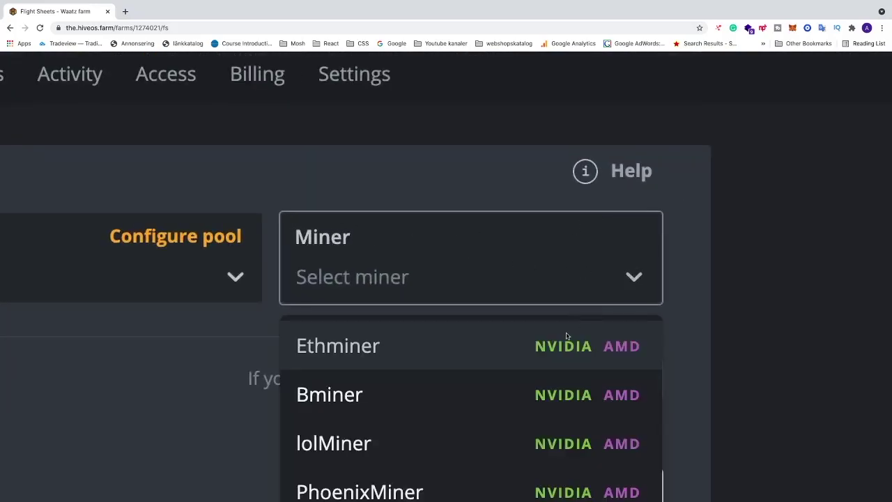
pyautogui.scroll(-3, 567, 342)
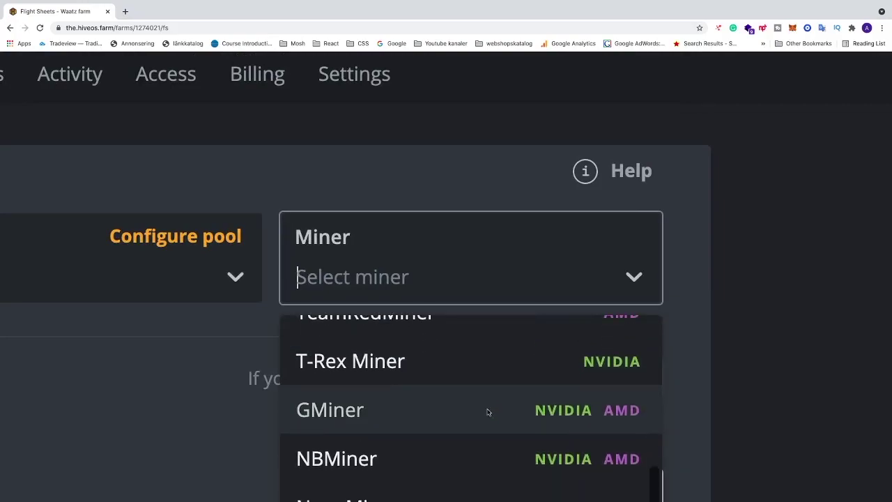
pyautogui.click(383, 456)
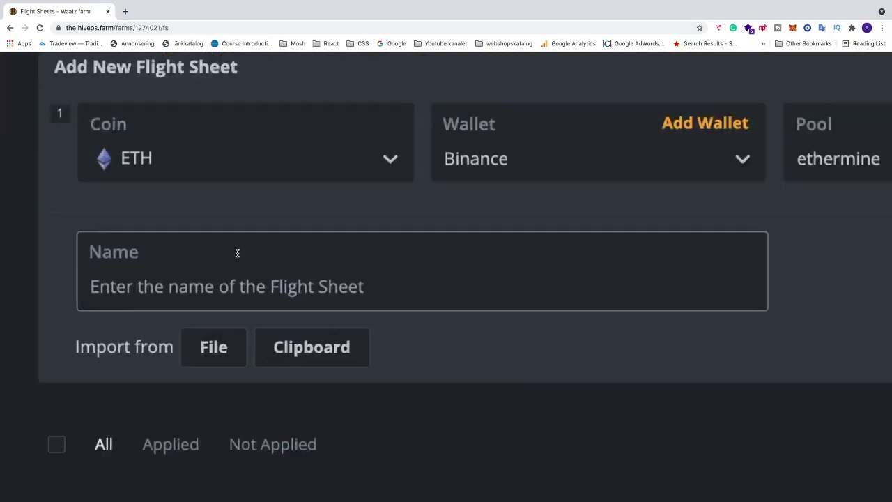
# Name the ETH/Binance/ethermine flight sheet 'NBminer' and create it next to the T-Rex sheet.
pyautogui.click(228, 287)
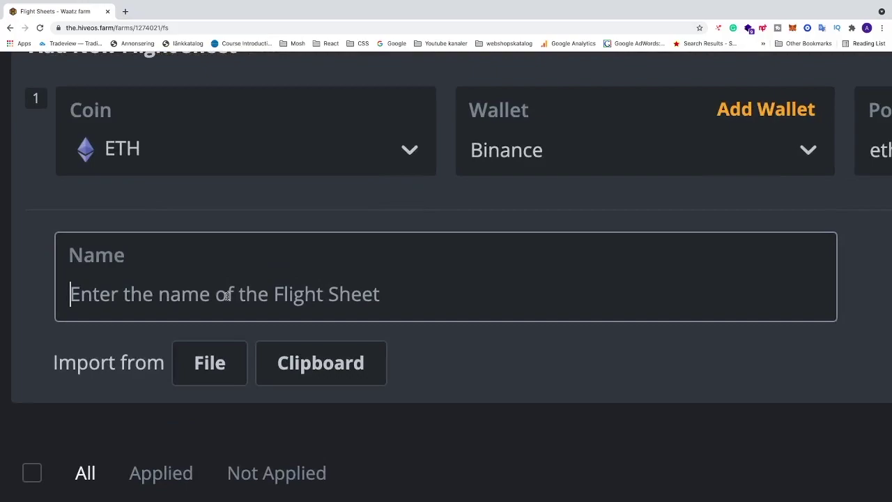
pyautogui.write('NBmine')
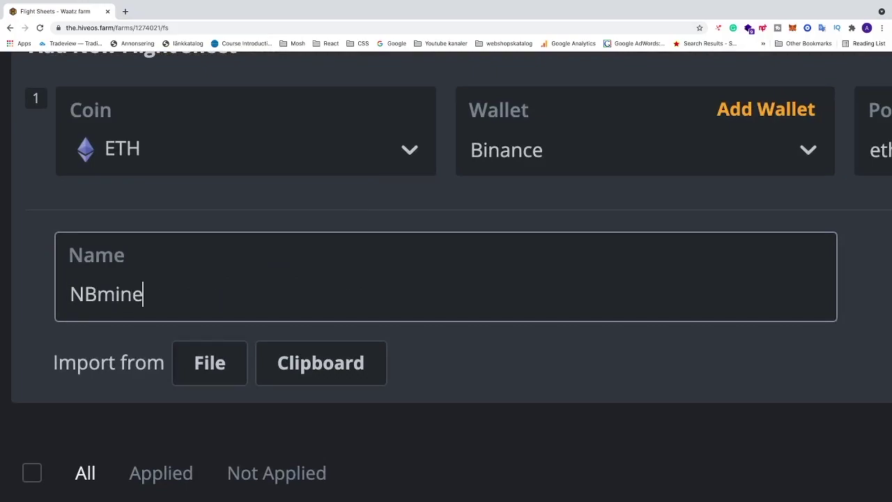
pyautogui.write('r')
pyautogui.hscroll(10, 428, 302)
pyautogui.hscroll(1, 429, 306)
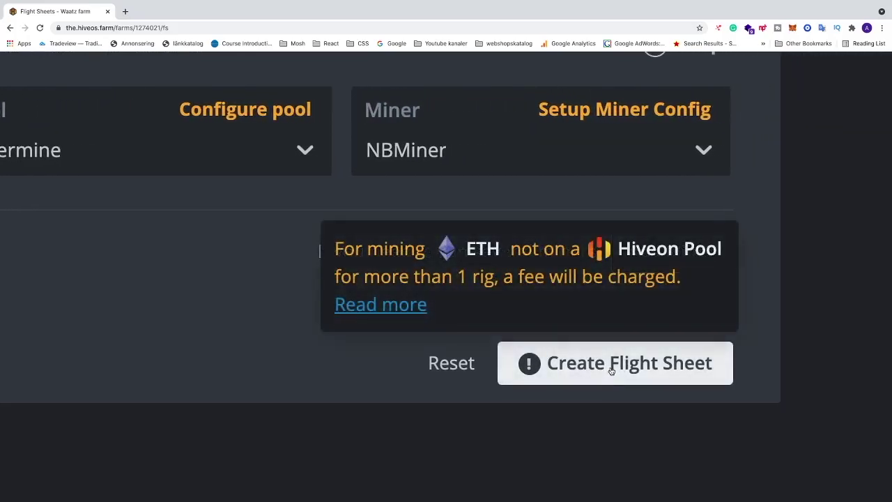
pyautogui.click(611, 363)
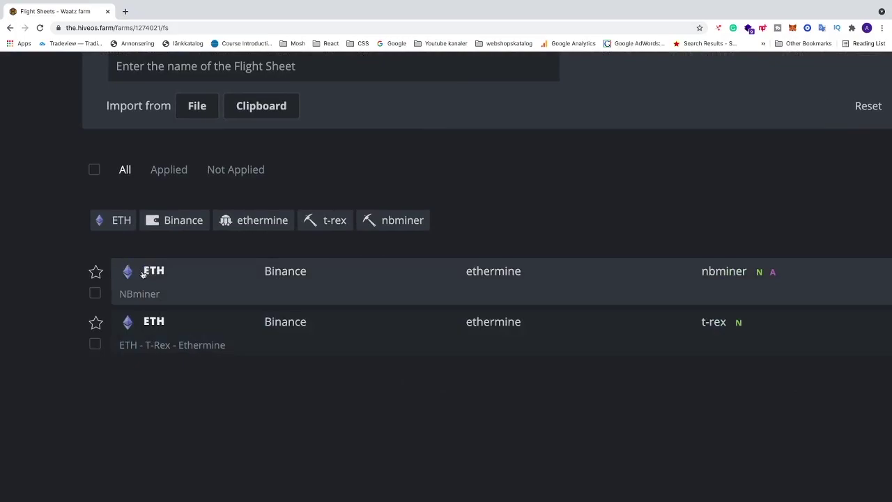
pyautogui.hscroll(4, 788, 271)
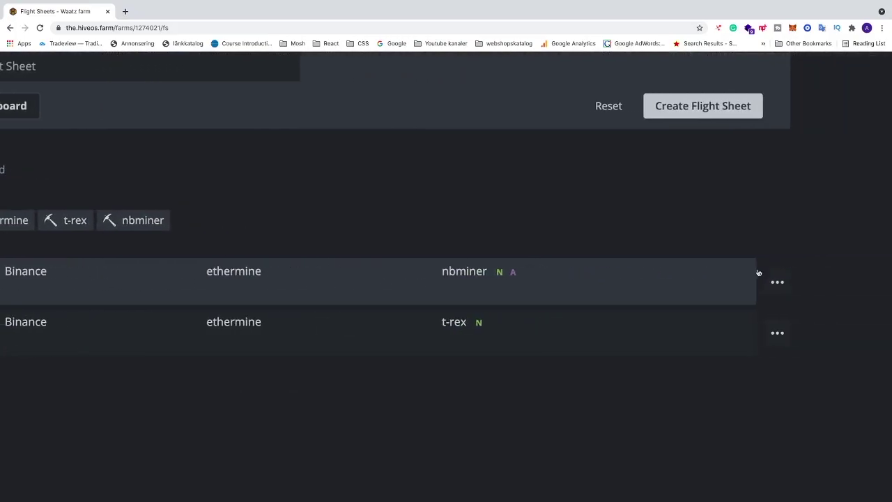
pyautogui.scroll(-5, 579, 276)
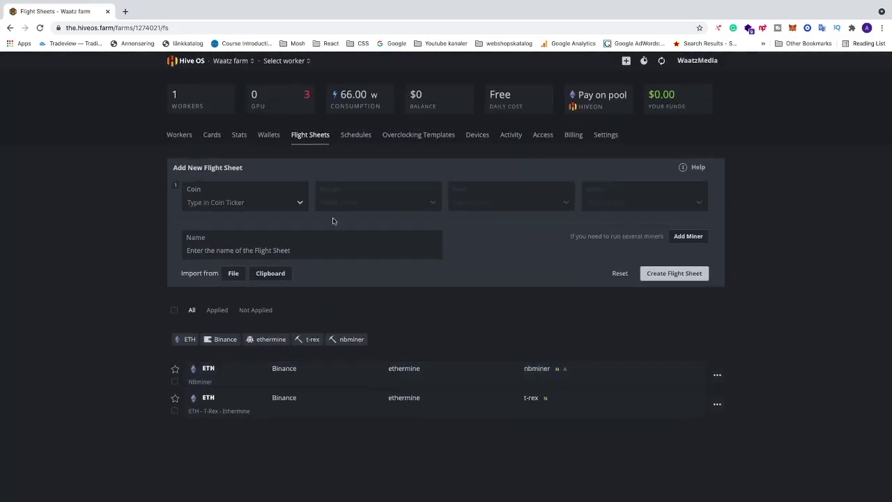
pyautogui.scroll(5, 186, 141)
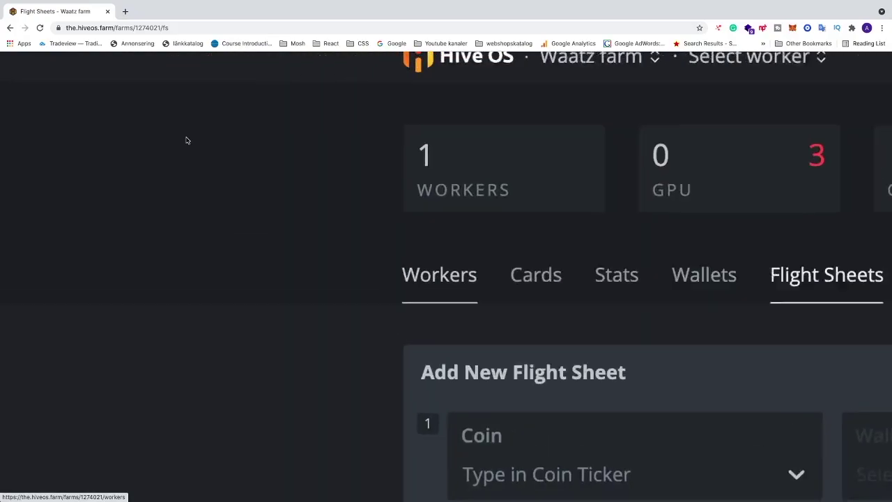
pyautogui.scroll(1, 186, 140)
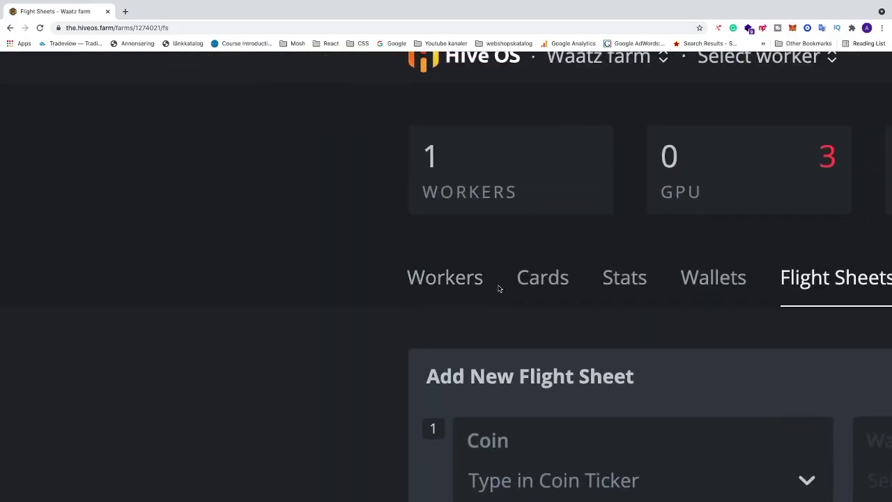
pyautogui.click(447, 280)
pyautogui.scroll(-1, 461, 314)
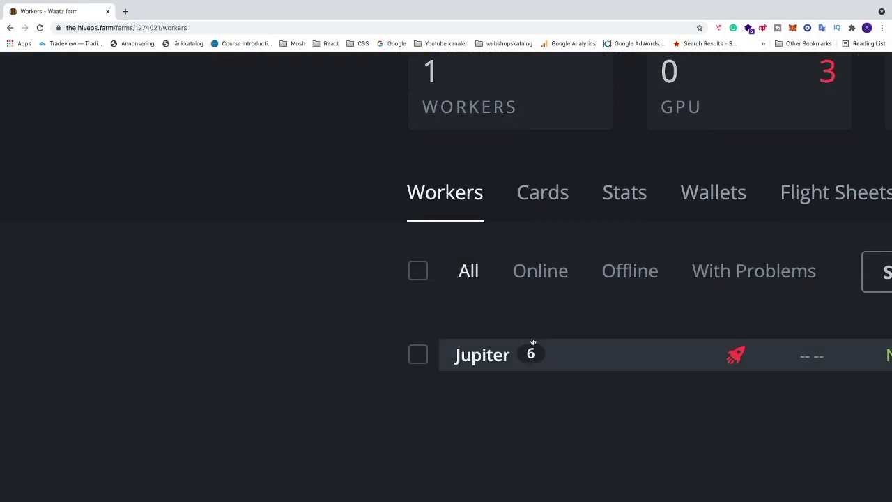
pyautogui.click(481, 355)
pyautogui.scroll(-3, 478, 358)
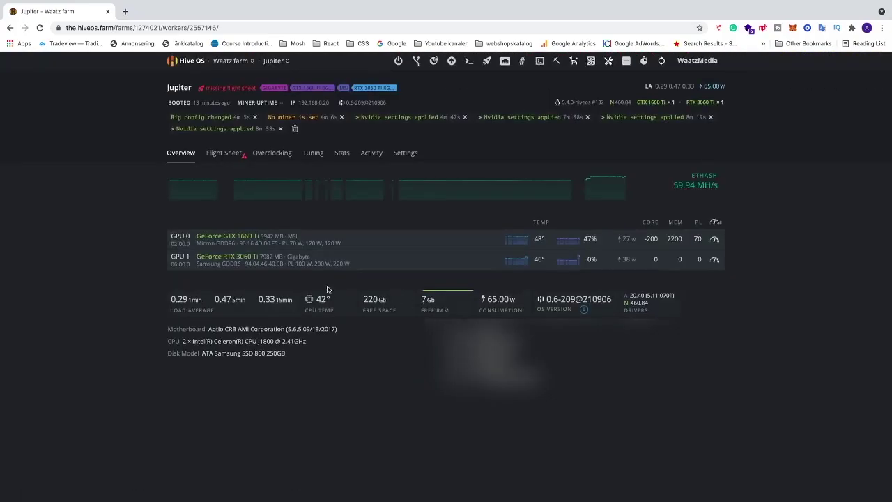
pyautogui.scroll(5, 204, 276)
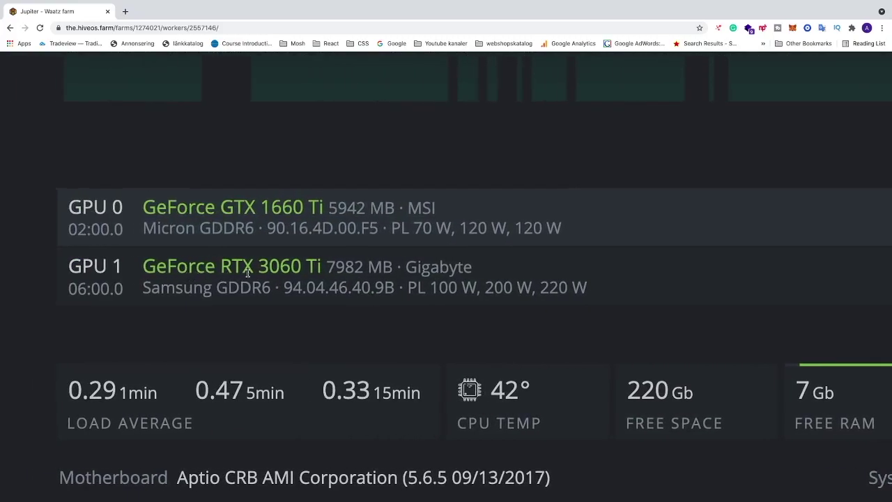
pyautogui.hscroll(8, 320, 274)
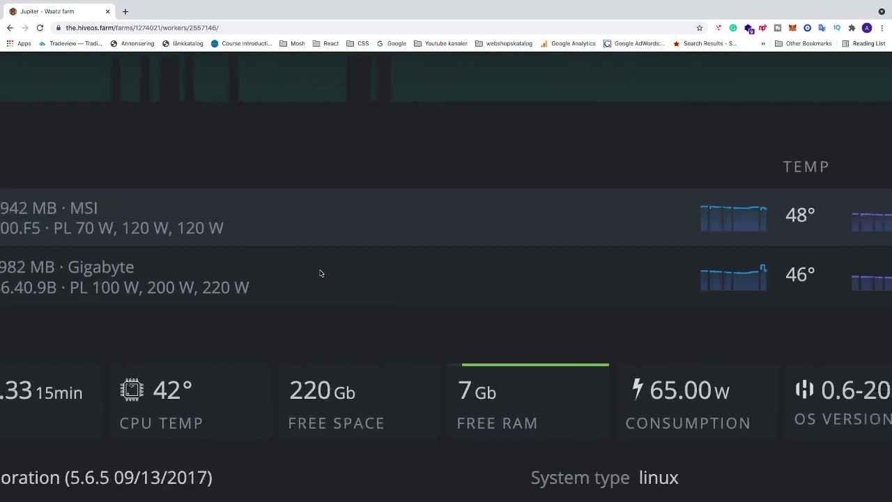
pyautogui.hscroll(15, 320, 273)
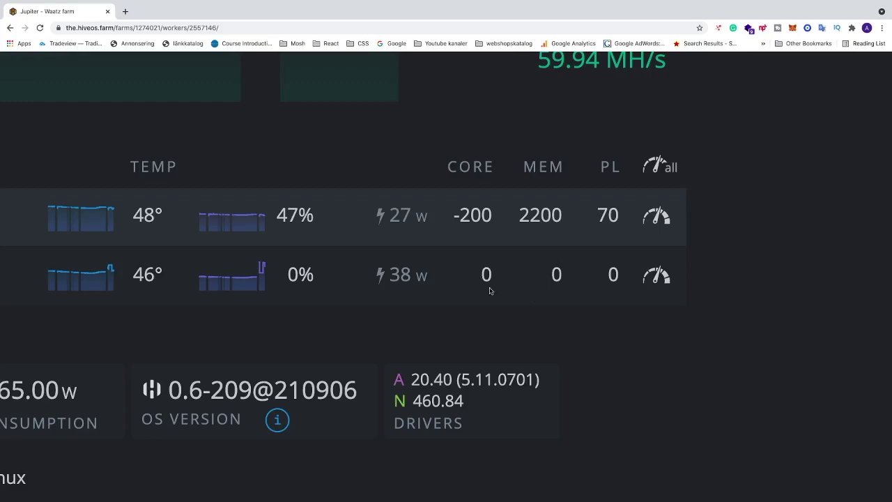
pyautogui.hscroll(-16, 454, 293)
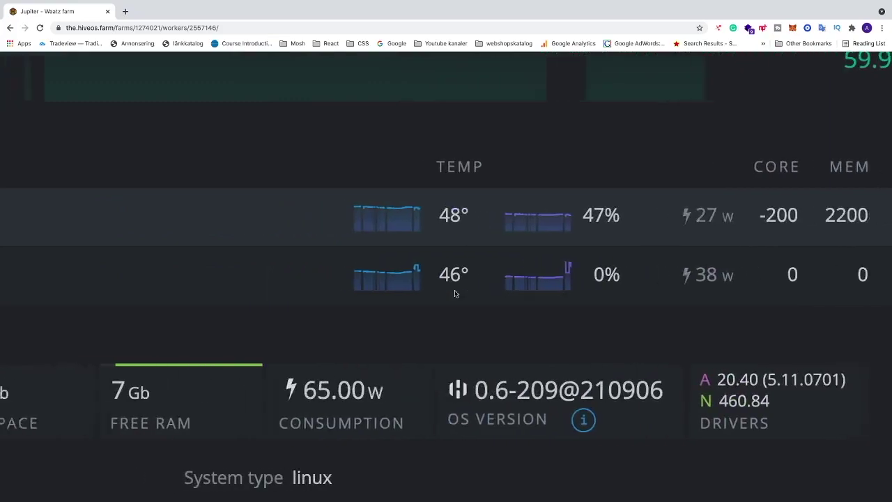
pyautogui.hscroll(-5, 454, 293)
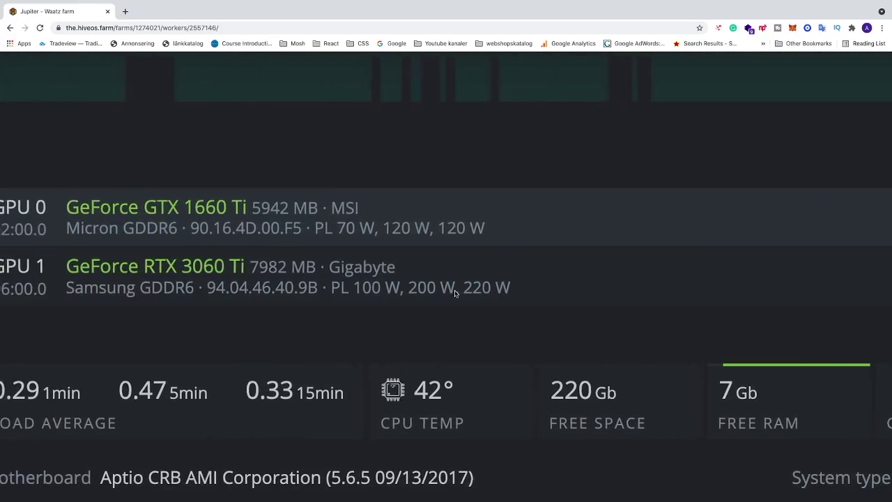
pyautogui.scroll(4, 453, 293)
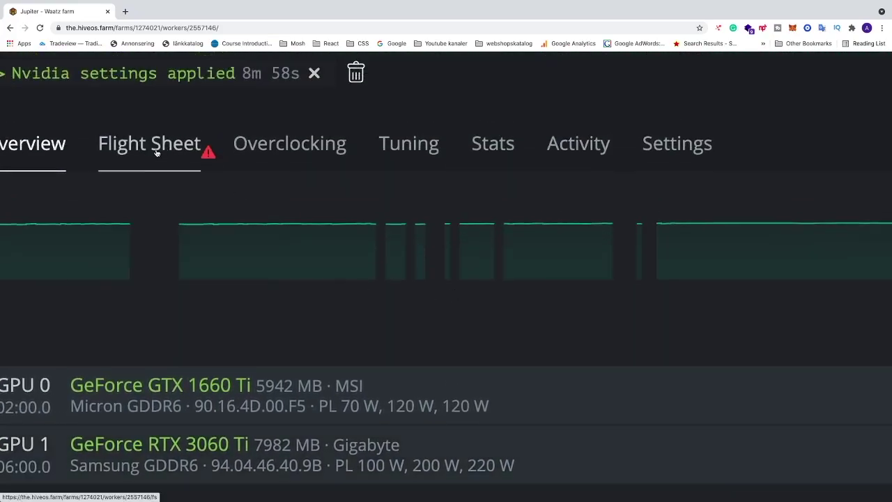
# Launch the nbminer flight sheet on the Jupiter rig and accept the pool fee notice.
pyautogui.click(157, 152)
pyautogui.scroll(-2, 340, 239)
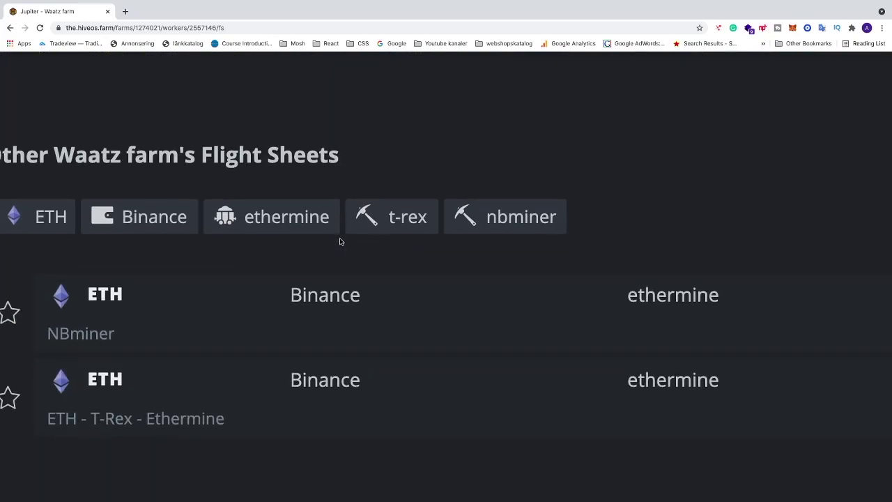
pyautogui.hscroll(10, 188, 313)
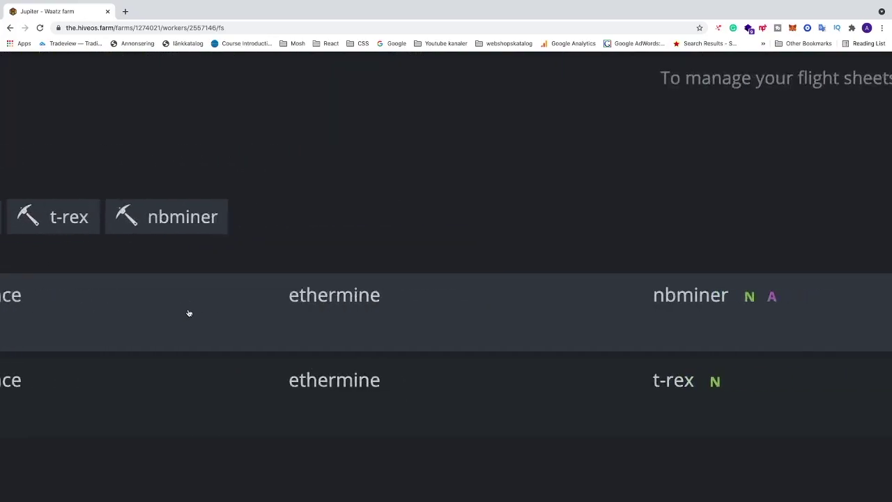
pyautogui.hscroll(4, 188, 313)
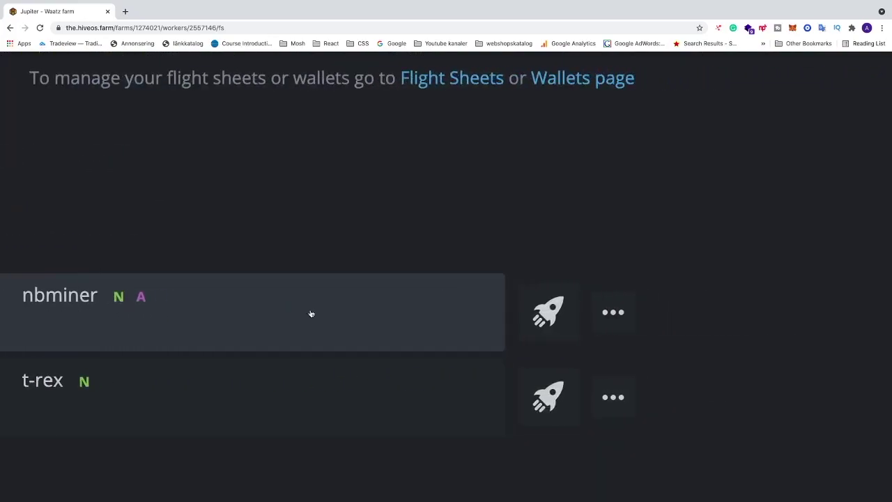
pyautogui.click(543, 314)
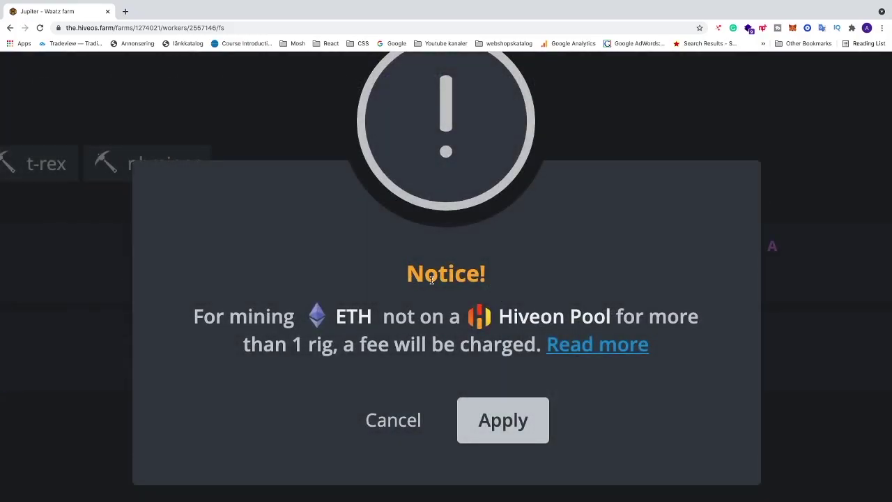
pyautogui.click(510, 425)
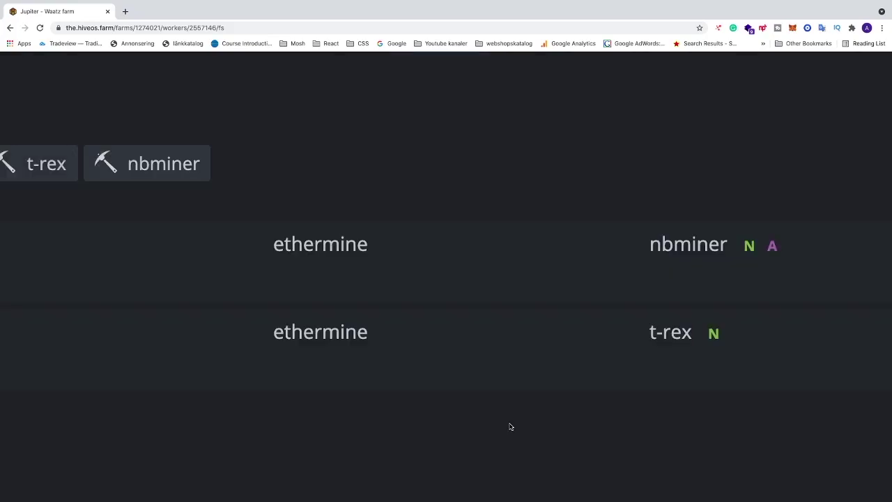
pyautogui.hotkey('ctrl', '+')
pyautogui.hotkey('ctrl', '+')
pyautogui.hotkey('ctrl', '+')
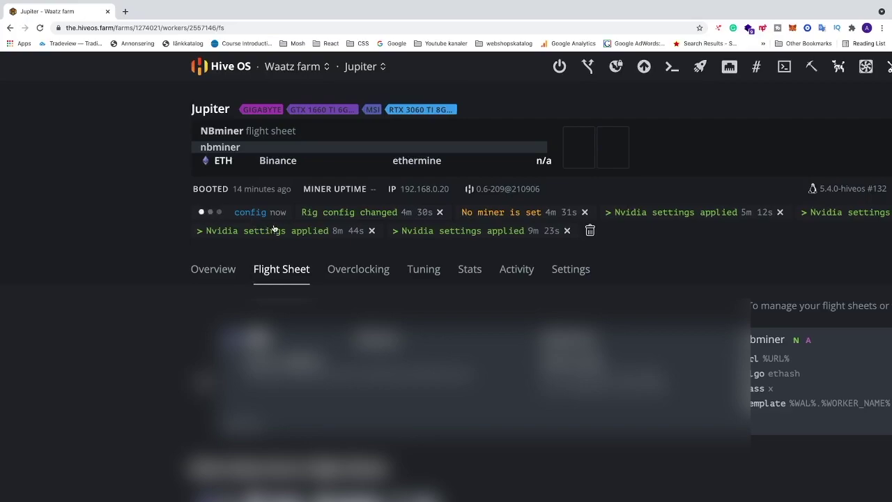
# Reload Jupiter's overview to see 64.72 MH total, 28.70 and 36.02 MH per GPU.
pyautogui.click(218, 271)
pyautogui.scroll(-2, 327, 293)
pyautogui.hscroll(4, 304, 309)
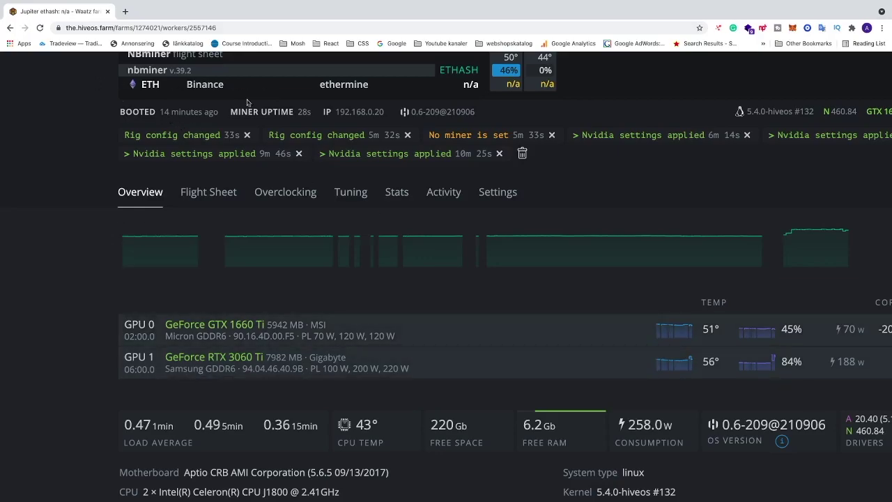
pyautogui.click(39, 28)
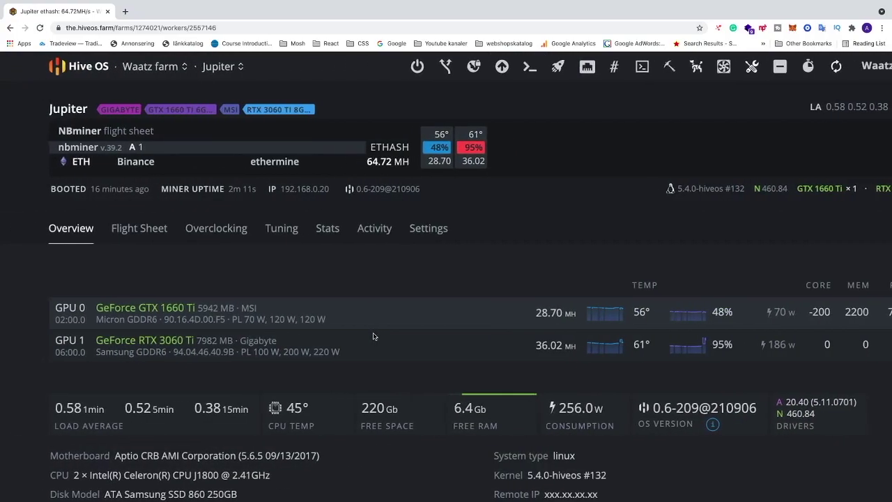
pyautogui.scroll(-2, 516, 383)
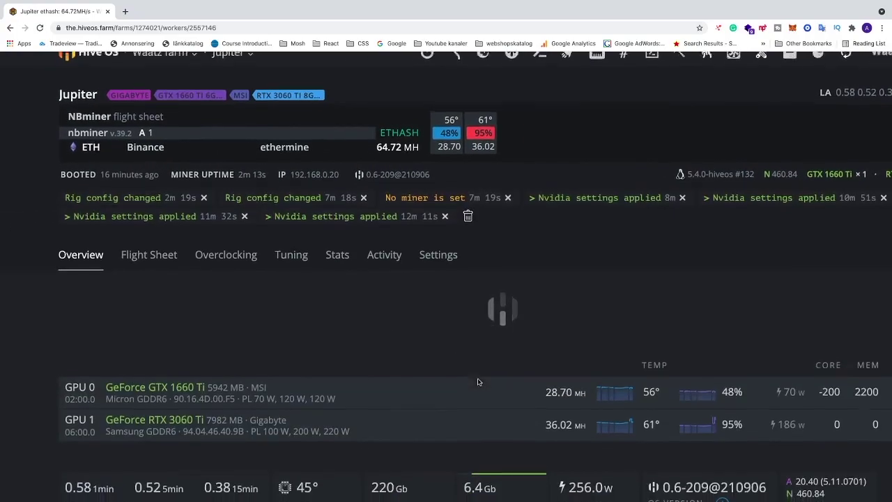
pyautogui.scroll(-1, 562, 388)
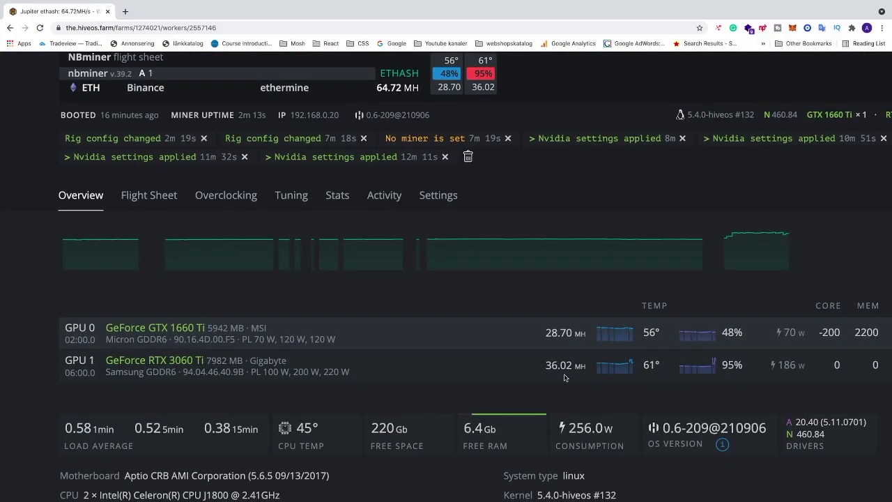
pyautogui.hscroll(3, 566, 377)
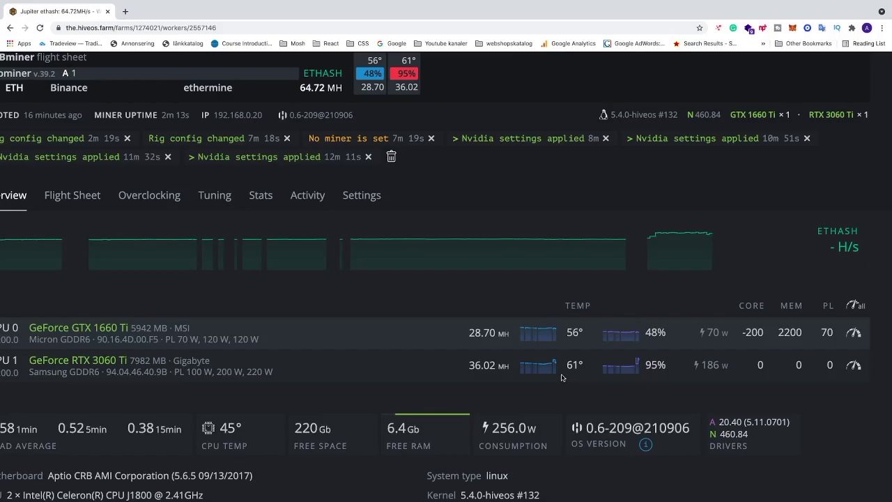
pyautogui.hscroll(-4, 561, 373)
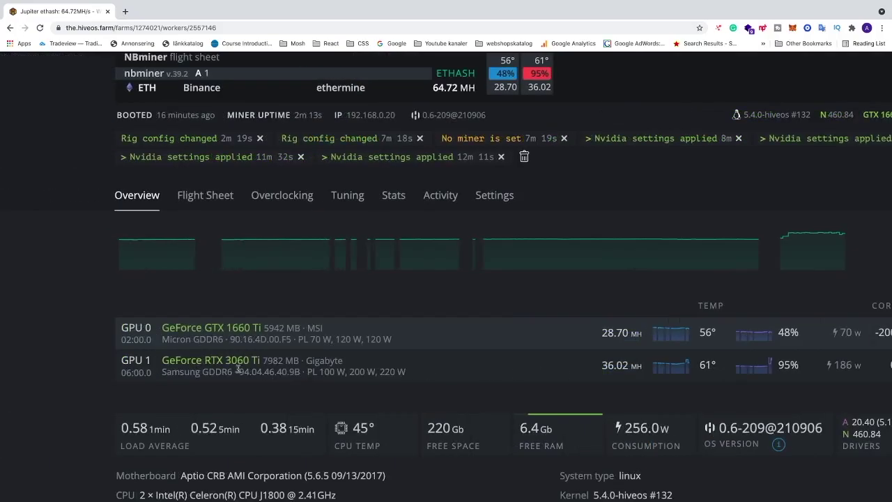
pyautogui.hscroll(10, 349, 364)
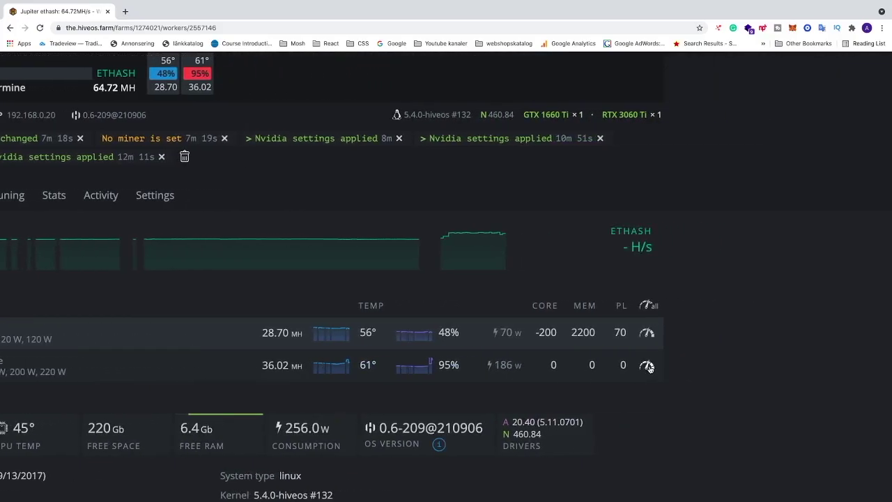
# Set the RTX 3060 Ti's overclock memory clock to 2500.
pyautogui.click(646, 367)
pyautogui.click(171, 224)
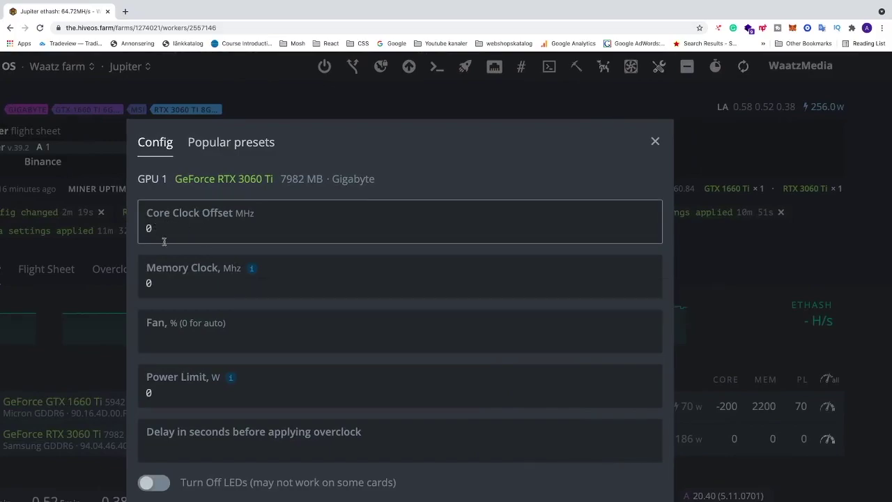
pyautogui.click(167, 276)
pyautogui.press('BackSpace')
pyautogui.write('2')
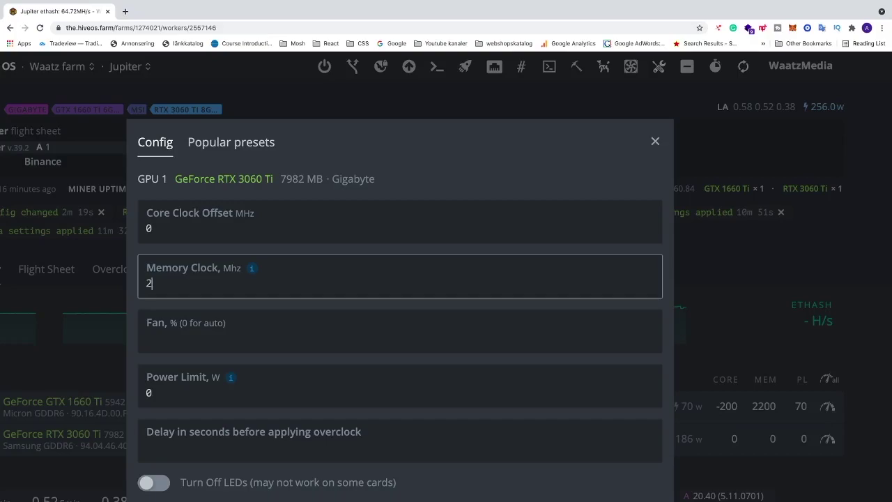
pyautogui.write('500')
pyautogui.scroll(-2, 213, 279)
# Set the card's fan speed to 80%.
pyautogui.click(212, 278)
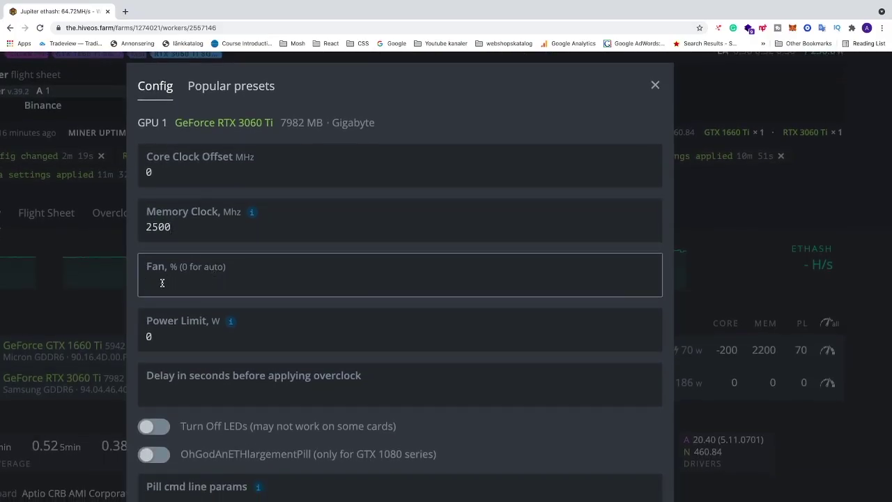
pyautogui.write('0')
pyautogui.press('BackSpace')
pyautogui.write('80')
pyautogui.scroll(-1, 149, 280)
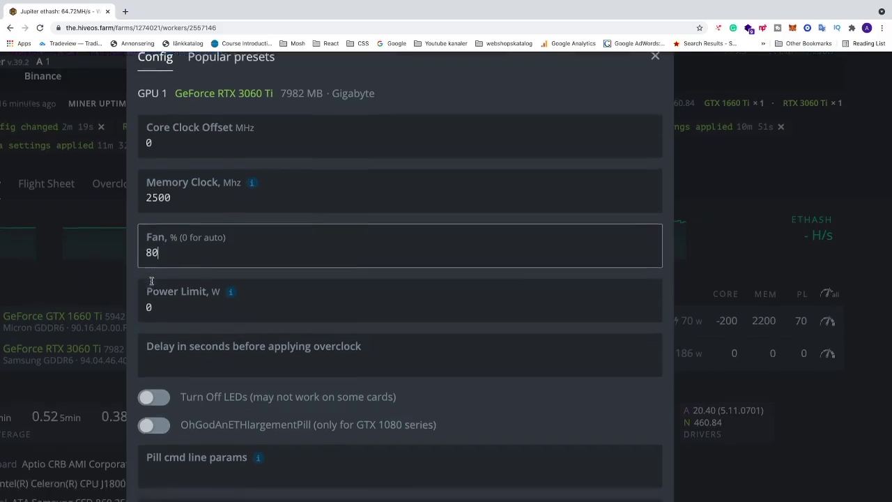
# Set the power limit to 130 W and apply the overclock.
pyautogui.click(151, 292)
pyautogui.moveTo(150, 304); pyautogui.dragTo(142, 304)
pyautogui.press('BackSpace')
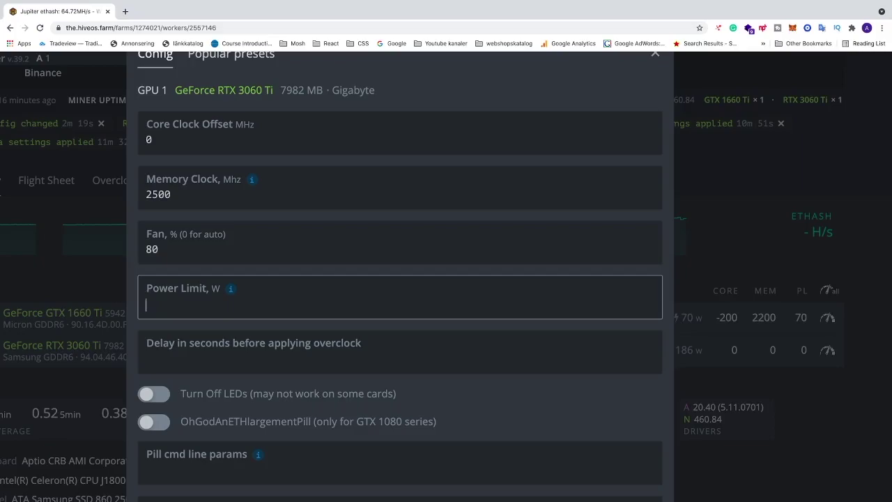
pyautogui.write('130')
pyautogui.scroll(-3, 142, 304)
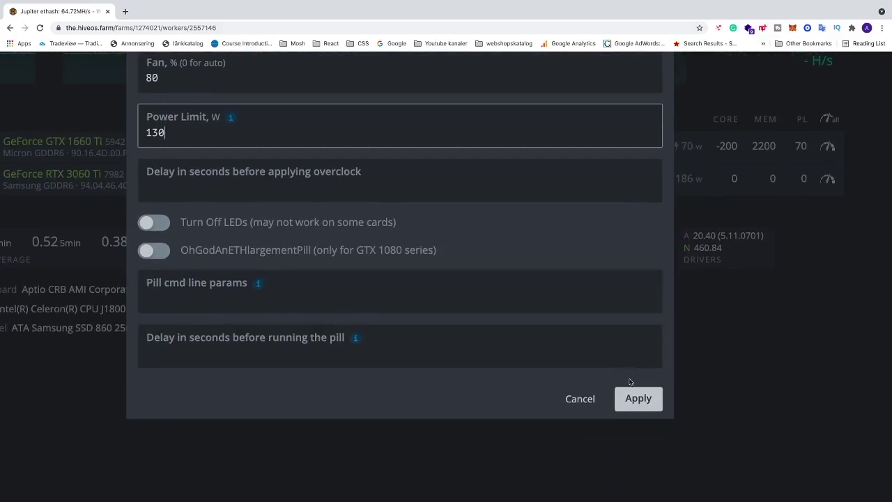
pyautogui.click(639, 399)
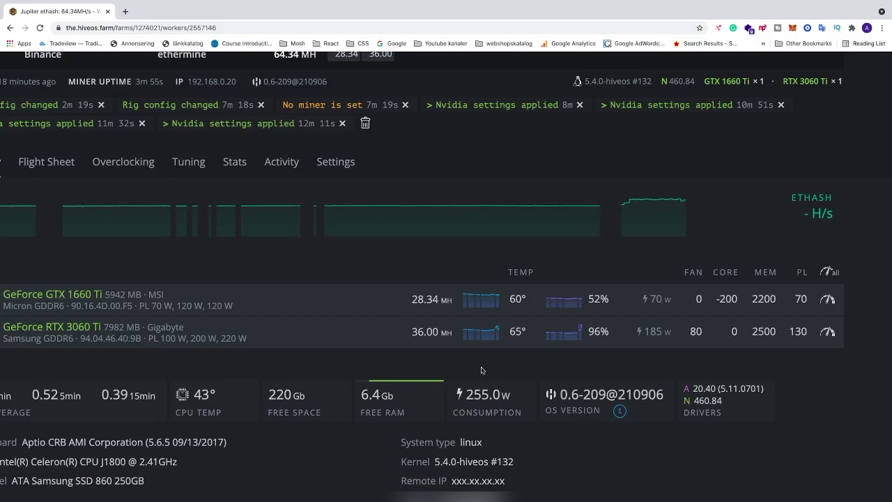
# Refresh Jupiter's stats and check the overclocked RTX 3060 Ti's hashrate of about 43.33 MH.
pyautogui.scroll(3, 492, 368)
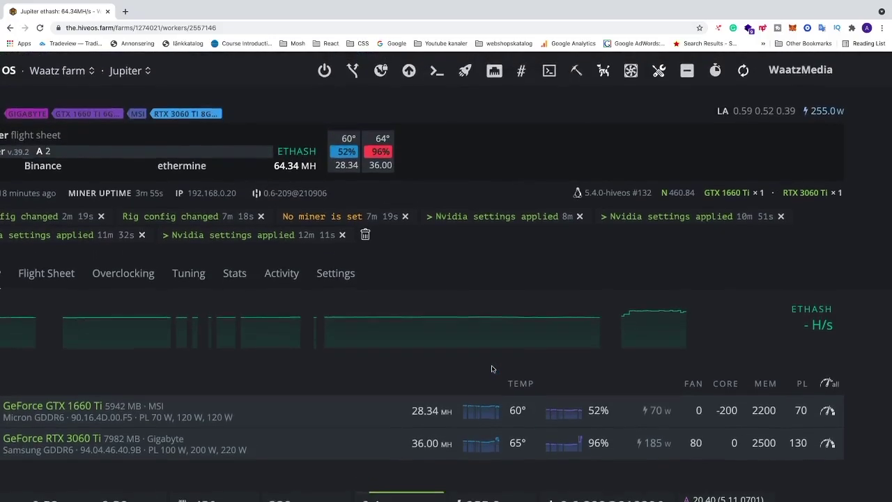
pyautogui.click(744, 66)
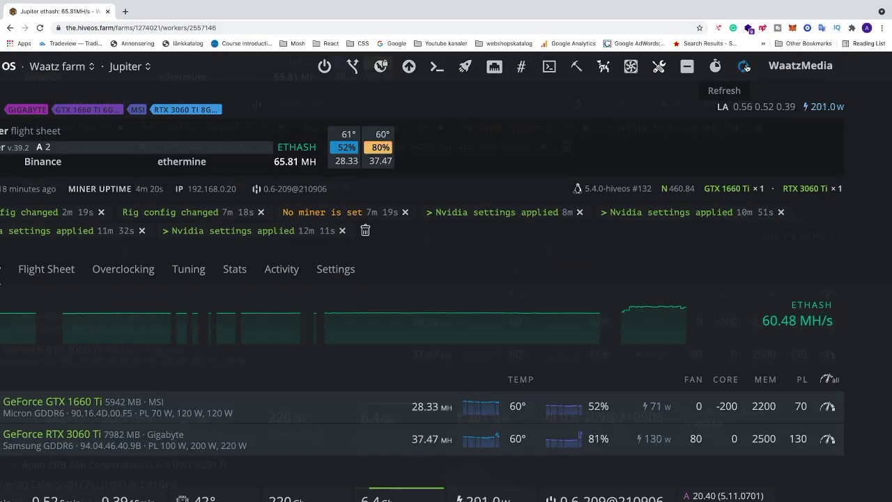
pyautogui.scroll(-3, 420, 285)
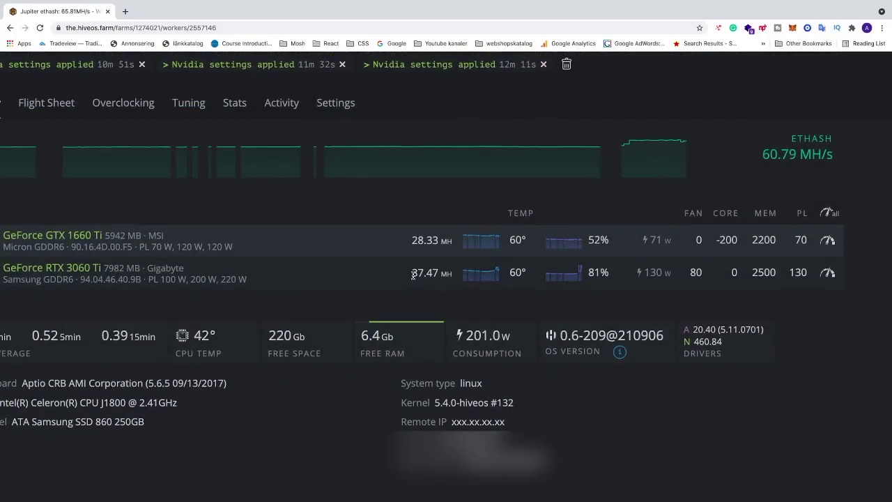
pyautogui.moveTo(412, 273); pyautogui.dragTo(429, 288)
pyautogui.click(426, 288)
pyautogui.scroll(1, 481, 257)
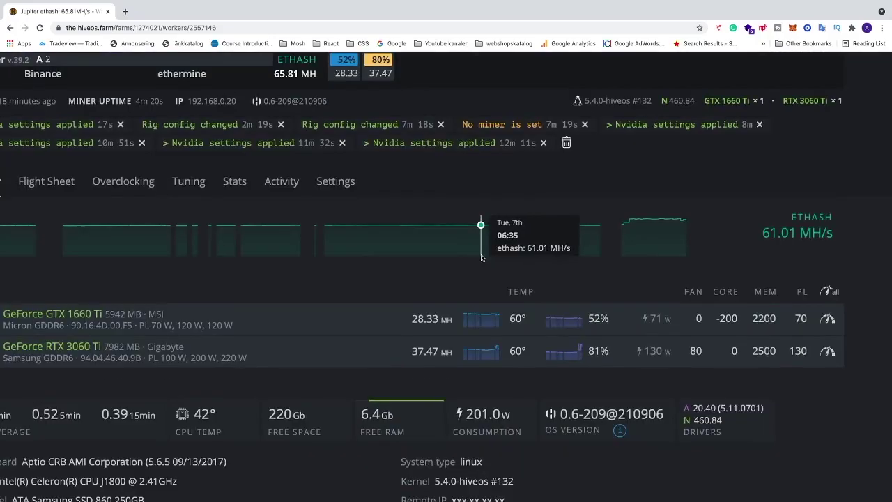
pyautogui.scroll(1, 481, 258)
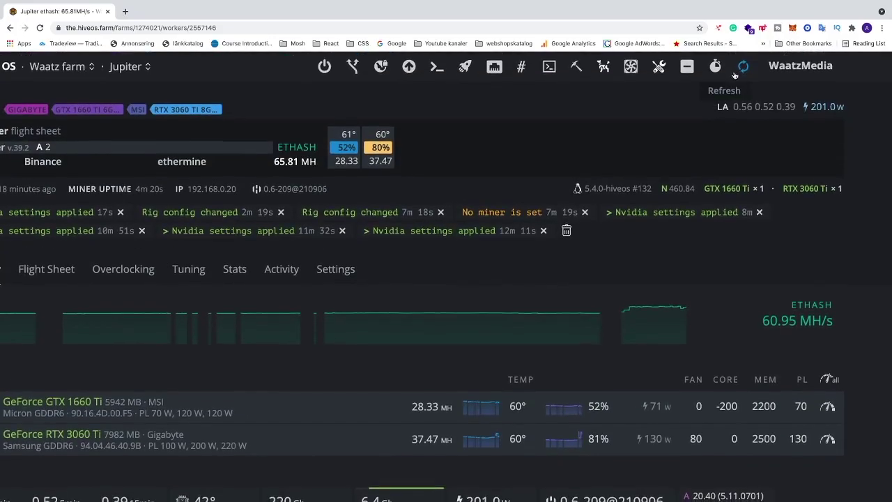
pyautogui.scroll(-1, 416, 373)
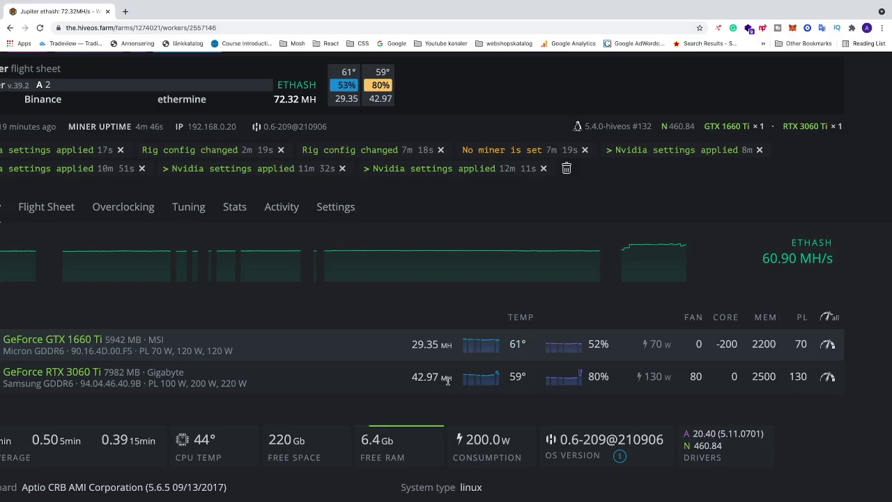
pyautogui.scroll(1, 448, 380)
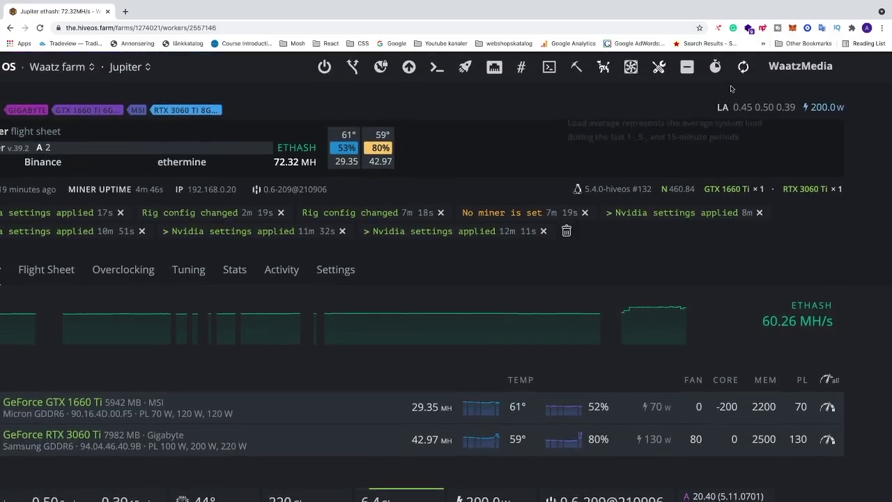
pyautogui.scroll(-2, 428, 335)
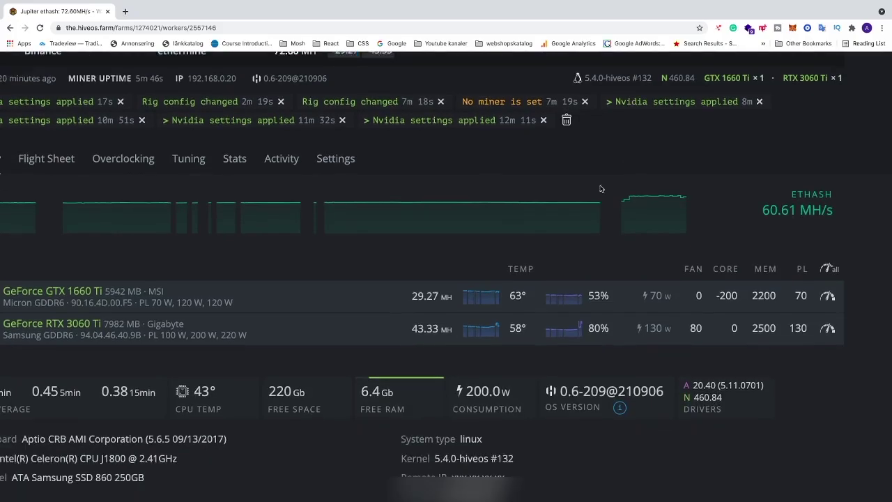